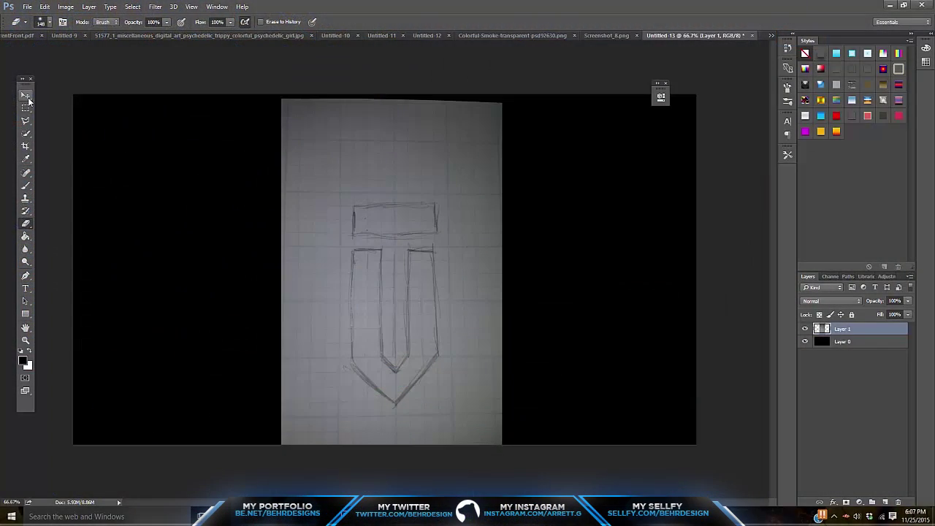
# Move the sketch layer up and, with rulers shown, place horizontal guides at the pencil cap's top edge and higher above it.
pyautogui.click(25, 95)
pyautogui.moveTo(398, 259); pyautogui.dragTo(399, 238)
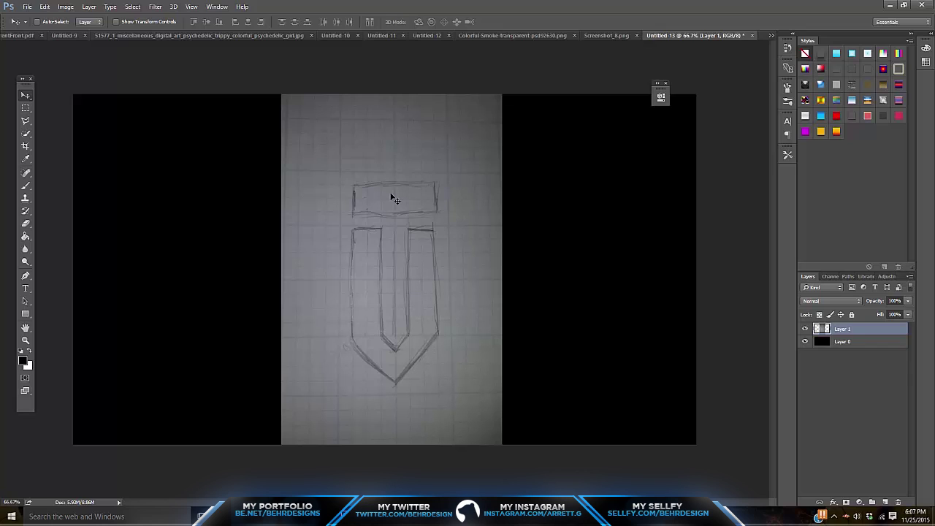
pyautogui.hotkey('ctrl', 'r')
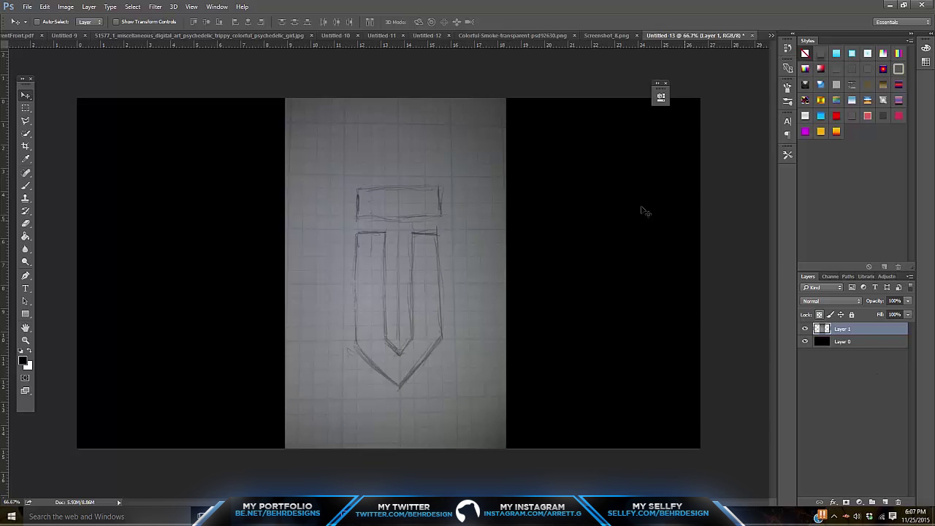
pyautogui.moveTo(456, 47); pyautogui.dragTo(479, 186)
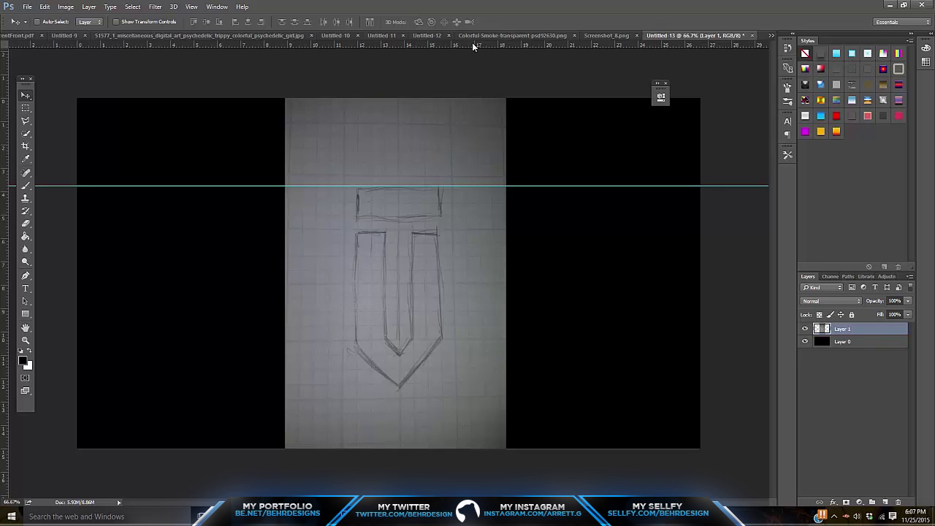
pyautogui.moveTo(472, 43); pyautogui.dragTo(494, 130)
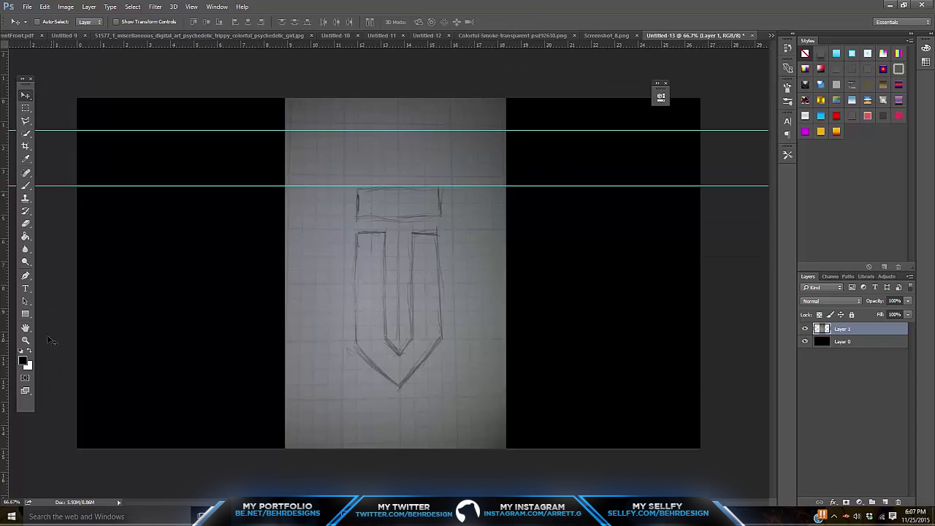
# Draw a white rectangle about 300 × 95 px over the sketched cap, with vertical guides at its left edge, centre and right edge.
pyautogui.click(26, 315)
pyautogui.click(30, 352)
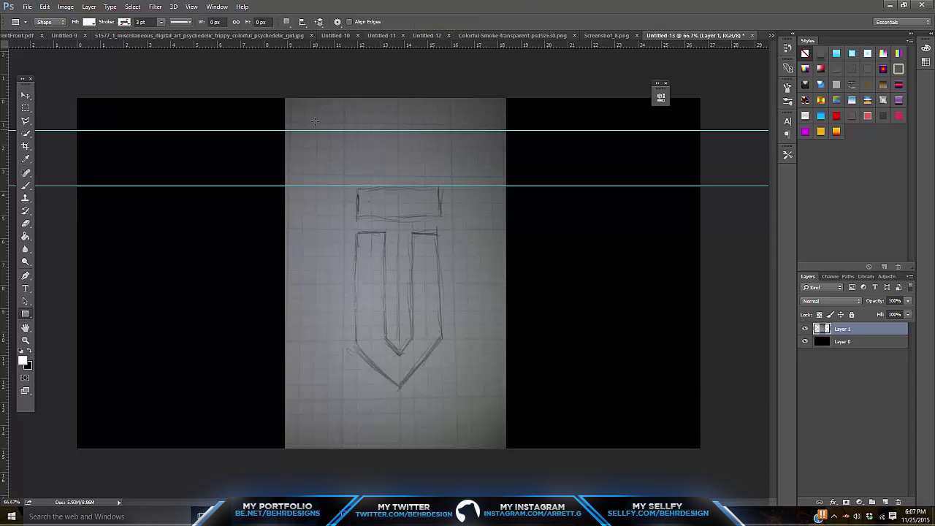
pyautogui.moveTo(5, 440); pyautogui.dragTo(354, 316)
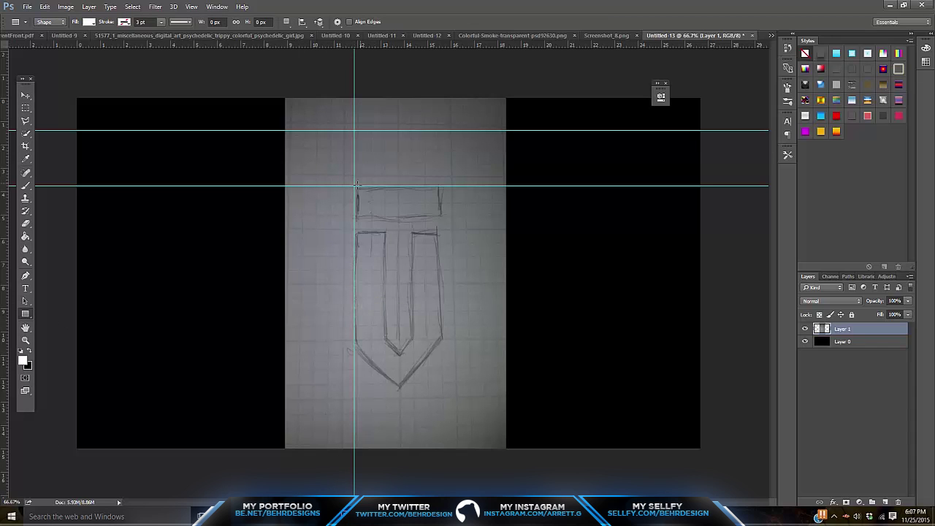
pyautogui.moveTo(355, 187); pyautogui.dragTo(451, 216)
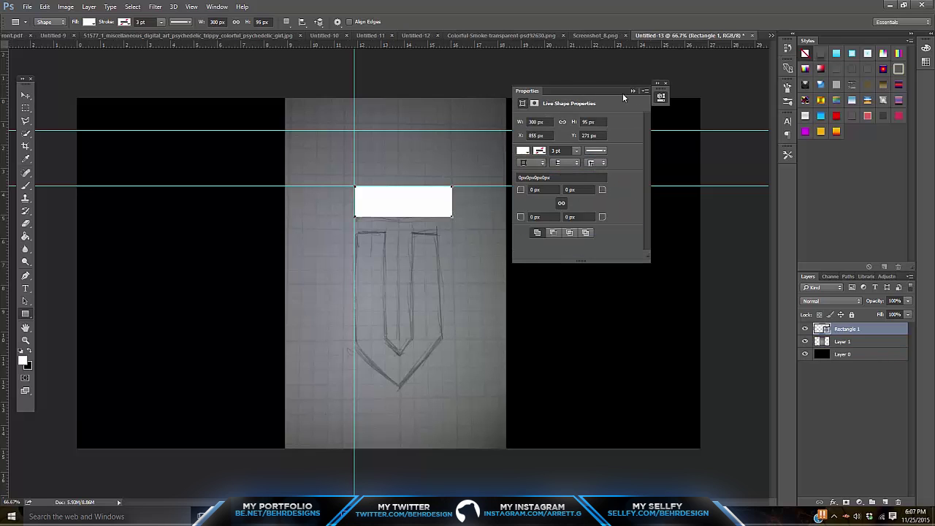
pyautogui.click(632, 91)
pyautogui.moveTo(10, 453); pyautogui.dragTo(451, 401)
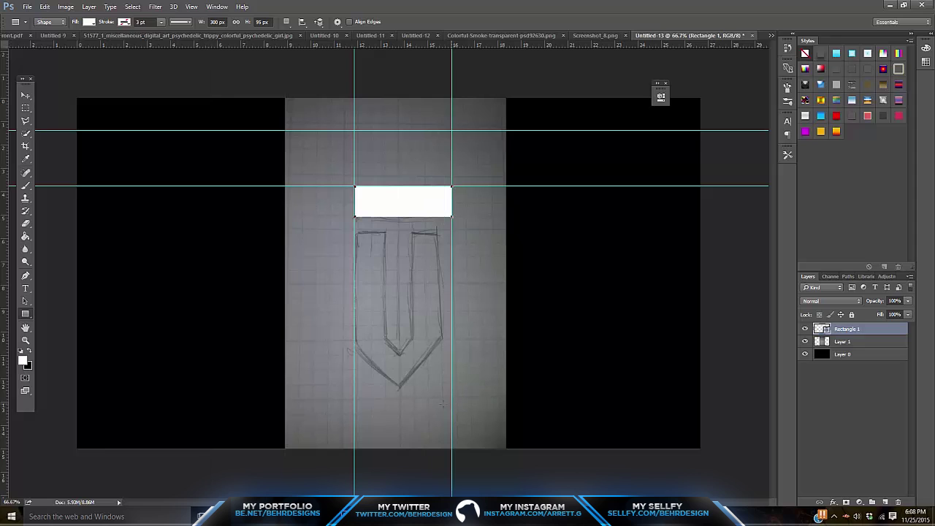
pyautogui.moveTo(8, 437); pyautogui.dragTo(401, 394)
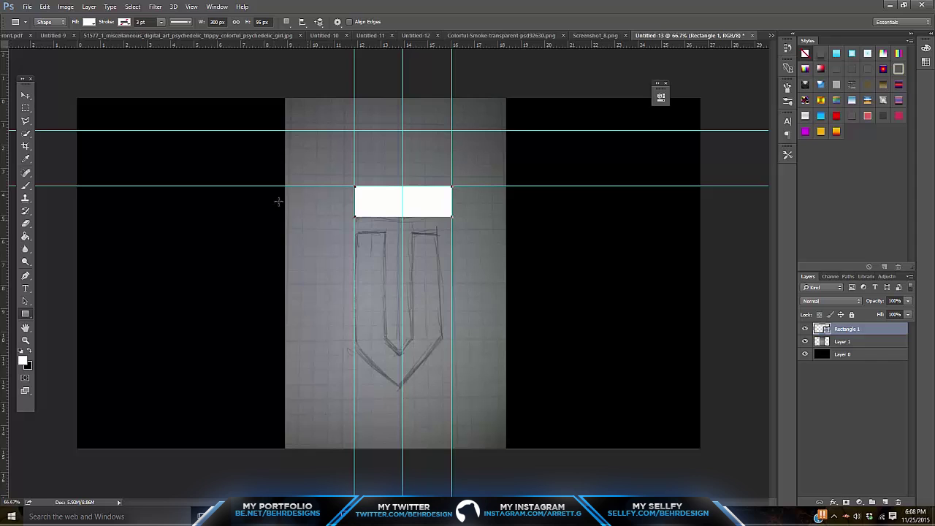
# Duplicate the cap rectangle, rotate the copy 90° and place it upright below the cap on the centre guide.
pyautogui.click(25, 96)
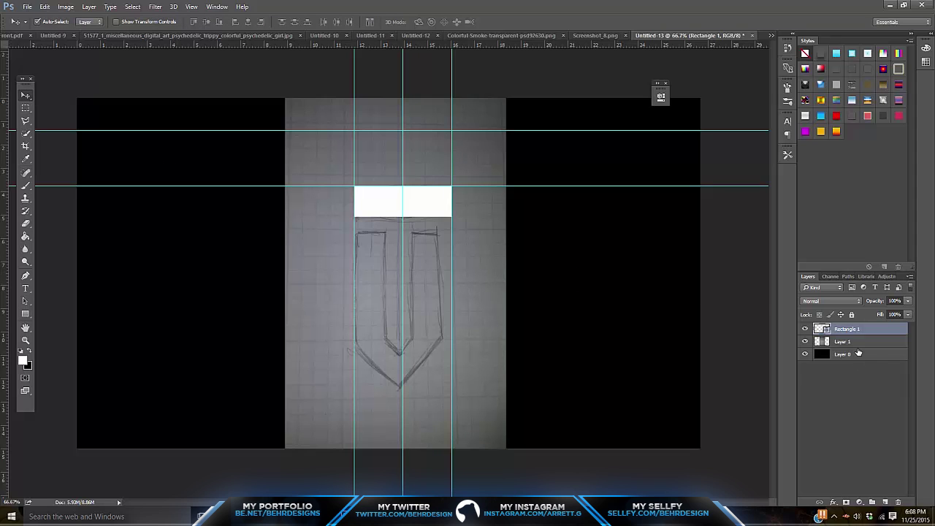
pyautogui.hotkey('ctrl', 'j')
pyautogui.hotkey('ctrl', 't')
pyautogui.moveTo(606, 261); pyautogui.dragTo(378, 325)
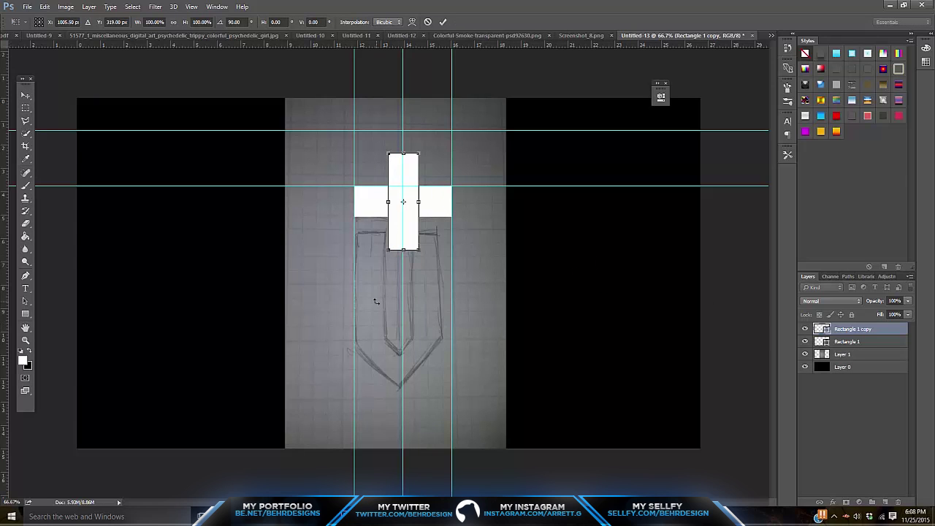
pyautogui.press('Return')
pyautogui.moveTo(431, 235)
pyautogui.mouseDown()
pyautogui.moveTo(418, 310)
pyautogui.moveTo(404, 302)
pyautogui.mouseUp()
# Duplicate the upright bar, align the new copy with the right guide and hide the centred bar.
pyautogui.hotkey('ctrl', 'j')
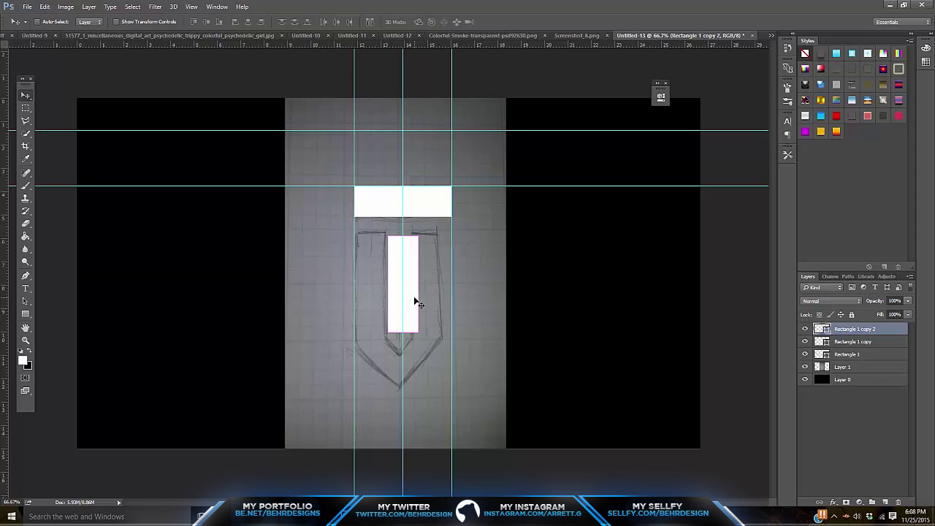
pyautogui.moveTo(402, 301); pyautogui.dragTo(435, 306)
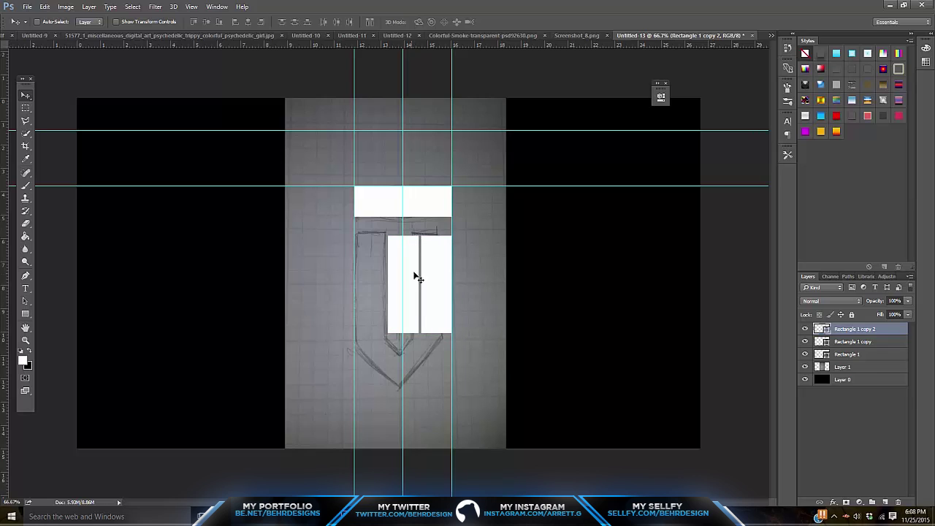
pyautogui.click(804, 341)
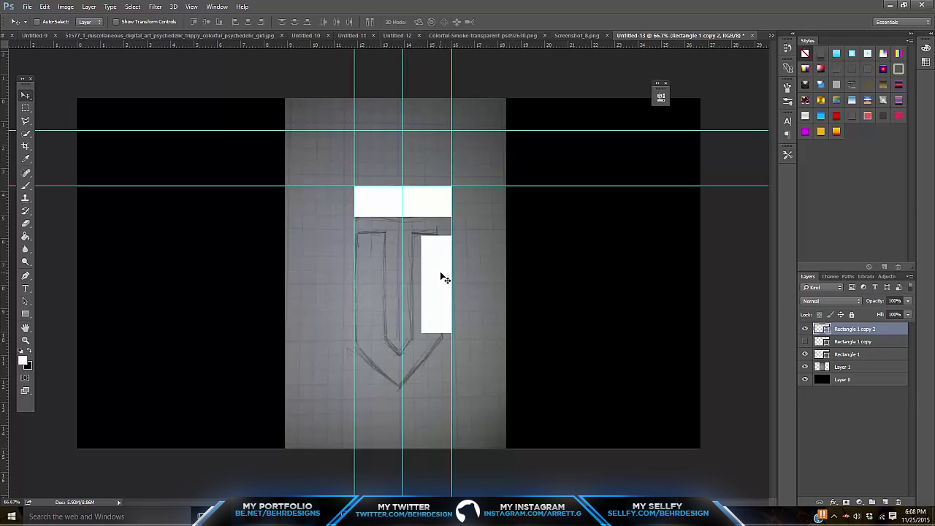
# Raise the right bar slightly and stretch its lower end down to the start of the sketched tip.
pyautogui.moveTo(437, 265)
pyautogui.mouseDown()
pyautogui.moveTo(438, 253)
pyautogui.moveTo(440, 260)
pyautogui.mouseUp()
pyautogui.hotkey('ctrl', 't')
pyautogui.moveTo(437, 328); pyautogui.dragTo(440, 348)
pyautogui.press('Return')
# Duplicate the right bar against the left guide, then lower both bars slightly to widen the gap beneath the cap.
pyautogui.hotkey('ctrl', 'j')
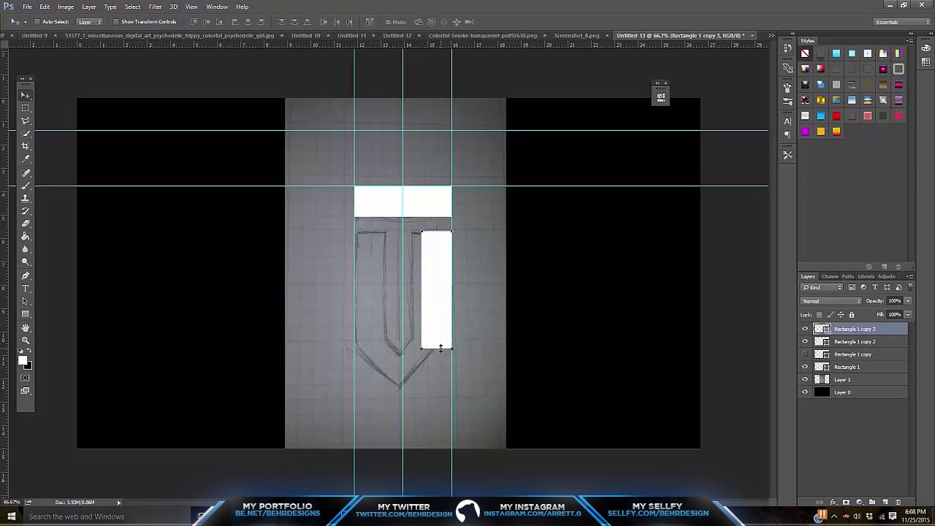
pyautogui.moveTo(307, 241); pyautogui.dragTo(255, 255)
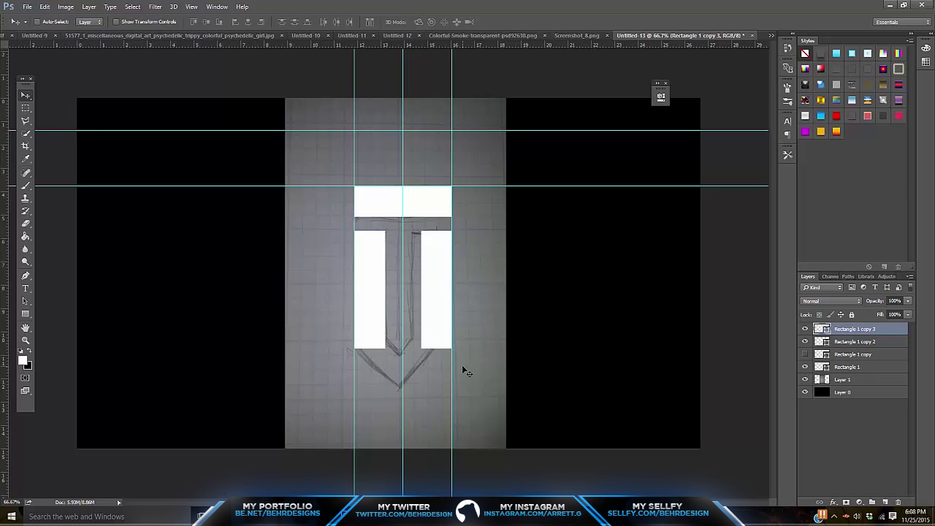
pyautogui.moveTo(385, 265); pyautogui.dragTo(385, 270)
pyautogui.click(822, 341)
pyautogui.moveTo(528, 204); pyautogui.dragTo(532, 216)
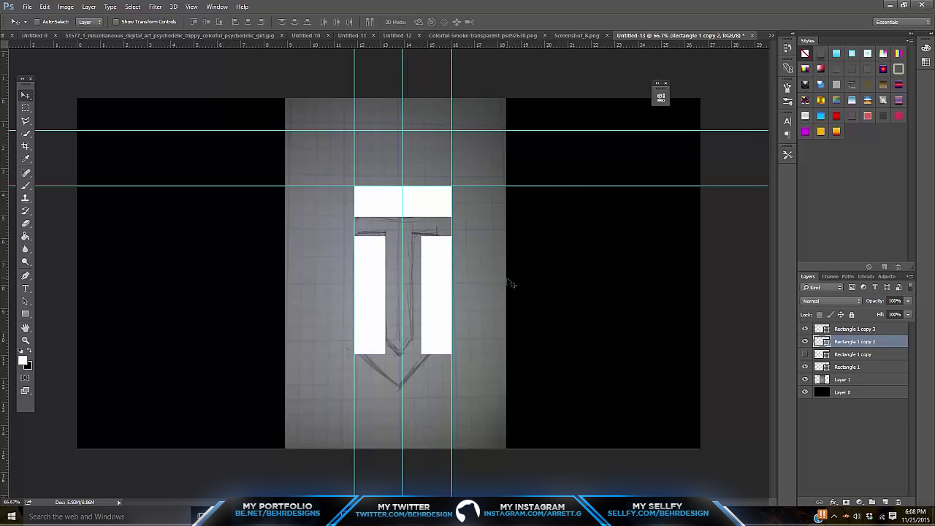
# Duplicate the right bar, rotate the copy 45° and position it diagonally across the right bar's lower end to form the tip.
pyautogui.hotkey('ctrl', 'j')
pyautogui.moveTo(414, 154); pyautogui.dragTo(411, 237)
pyautogui.hotkey('ctrl', 't')
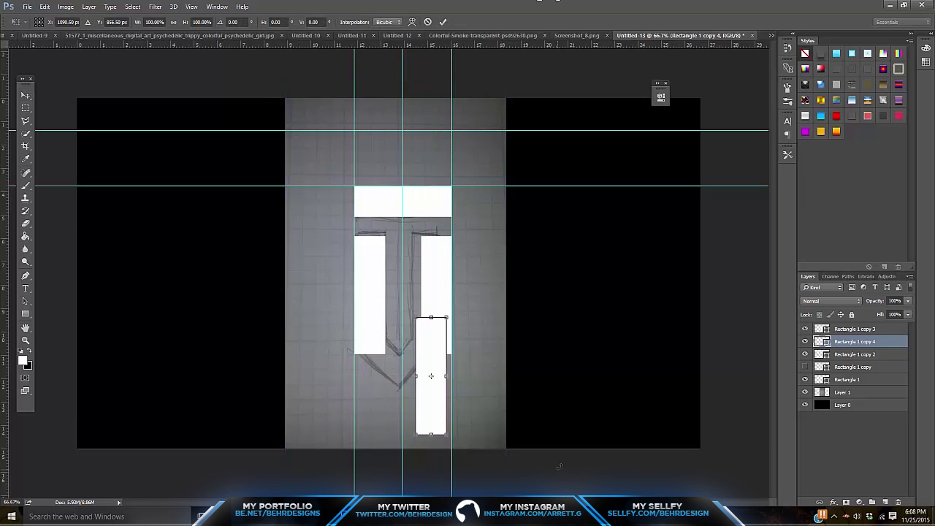
pyautogui.moveTo(564, 460); pyautogui.dragTo(447, 455)
pyautogui.moveTo(417, 402); pyautogui.dragTo(413, 397)
pyautogui.press('Return')
# Duplicate the diagonal bar, rotate the copy 90° and align it under the left bar so both form a V at the centre guide.
pyautogui.click(26, 341)
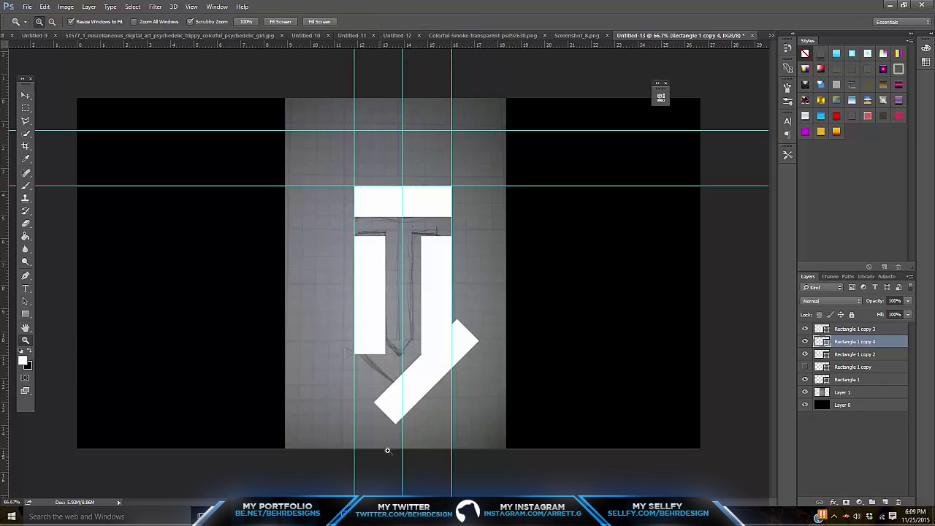
pyautogui.moveTo(428, 374); pyautogui.dragTo(459, 329)
pyautogui.click(25, 96)
pyautogui.hotkey('ctrl', 'j')
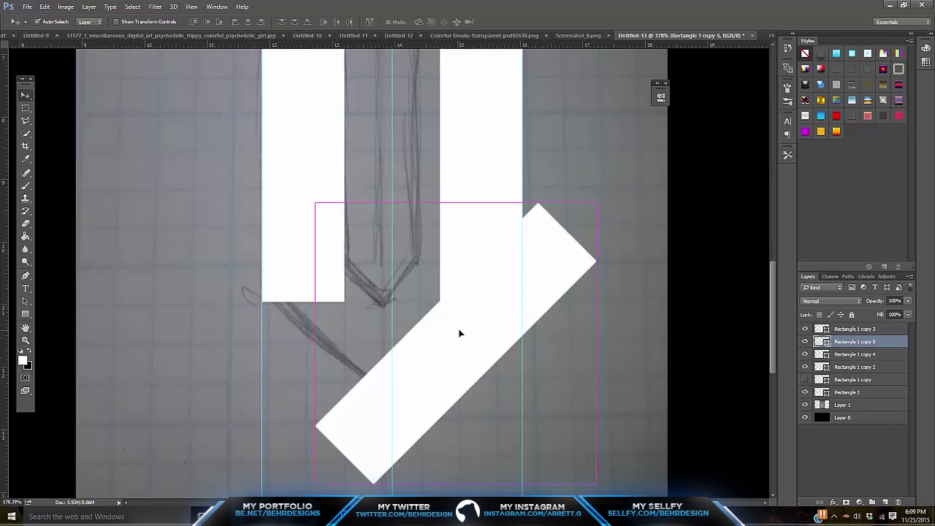
pyautogui.hotkey('ctrl', 't')
pyautogui.moveTo(395, 183); pyautogui.dragTo(176, 350)
pyautogui.press('Return')
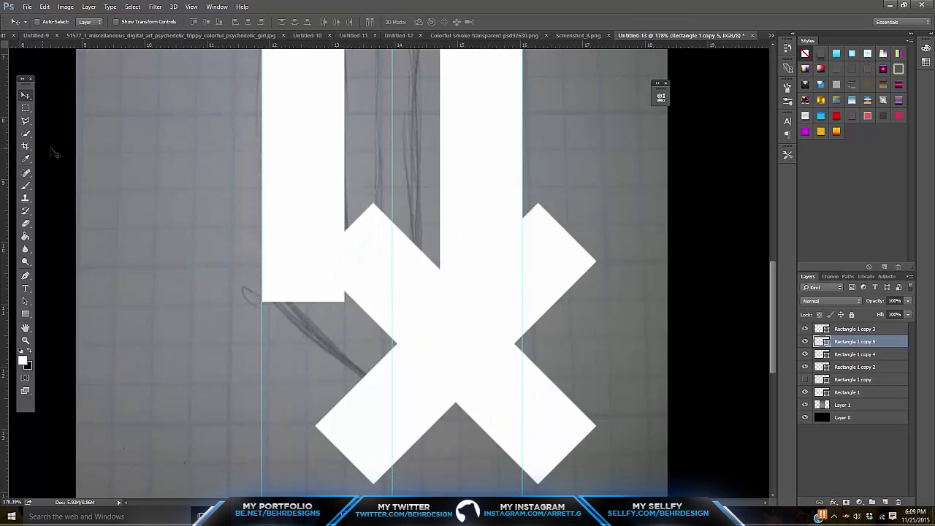
pyautogui.moveTo(244, 192); pyautogui.dragTo(143, 207)
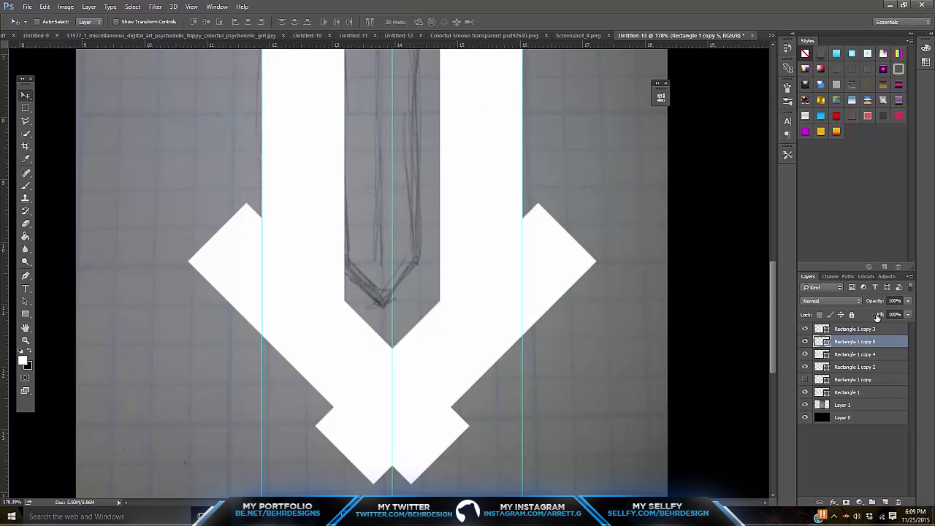
# Rasterize the Rectangle 1 copy 5 layer and delete the part of the diagonal outside the left guide.
pyautogui.rightClick(857, 343)
pyautogui.click(744, 191)
pyautogui.click(805, 341)
pyautogui.click(805, 342)
pyautogui.click(25, 107)
pyautogui.moveTo(120, 126); pyautogui.dragTo(260, 411)
pyautogui.press('Delete')
pyautogui.hotkey('ctrl', 'd')
pyautogui.scroll(-2, 305, 397)
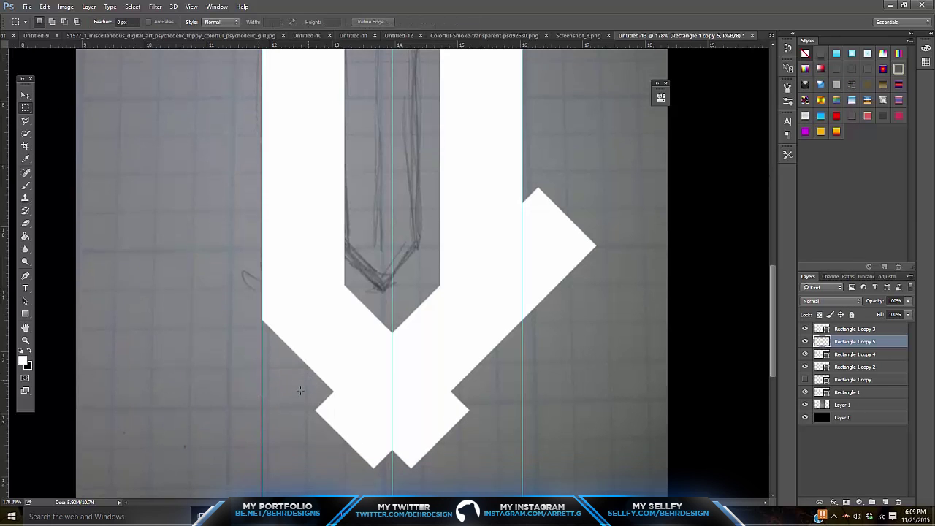
# Rasterize the Rectangle 1 copy 4 layer and delete the part of the diagonal outside the right guide.
pyautogui.click(805, 355)
pyautogui.click(805, 355)
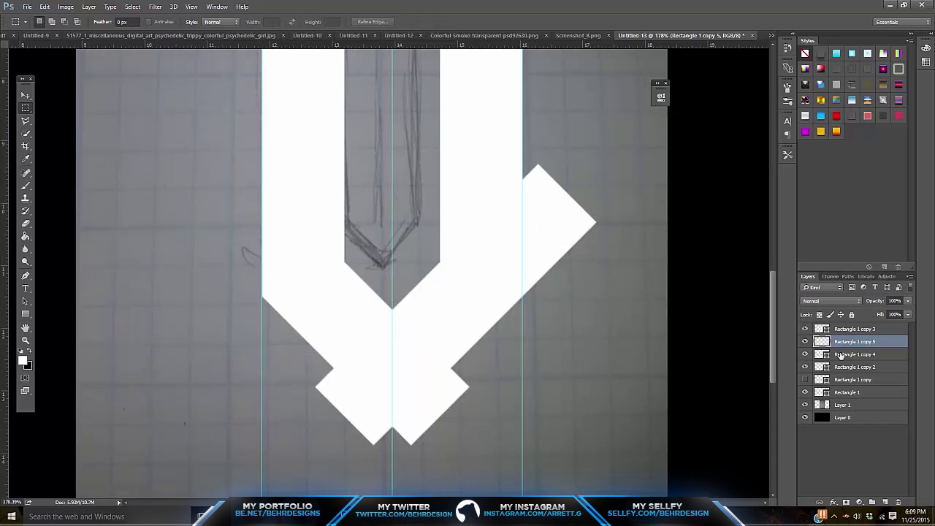
pyautogui.rightClick(847, 355)
pyautogui.click(752, 193)
pyautogui.moveTo(660, 167); pyautogui.dragTo(523, 438)
pyautogui.press('Delete')
pyautogui.hotkey('ctrl', 'd')
# Cut off the stub protruding at the tip's lower left on Rectangle 1 copy 4 with a Polygonal Lasso selection along the outer diagonal.
pyautogui.click(805, 355)
pyautogui.click(806, 355)
pyautogui.click(27, 122)
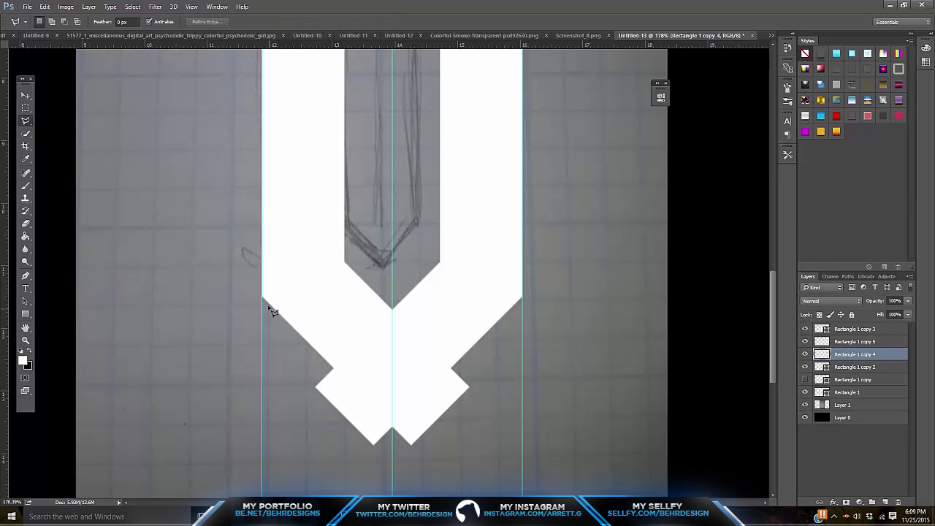
pyautogui.click(26, 340)
pyautogui.moveTo(365, 389); pyautogui.dragTo(409, 389)
pyautogui.click(25, 122)
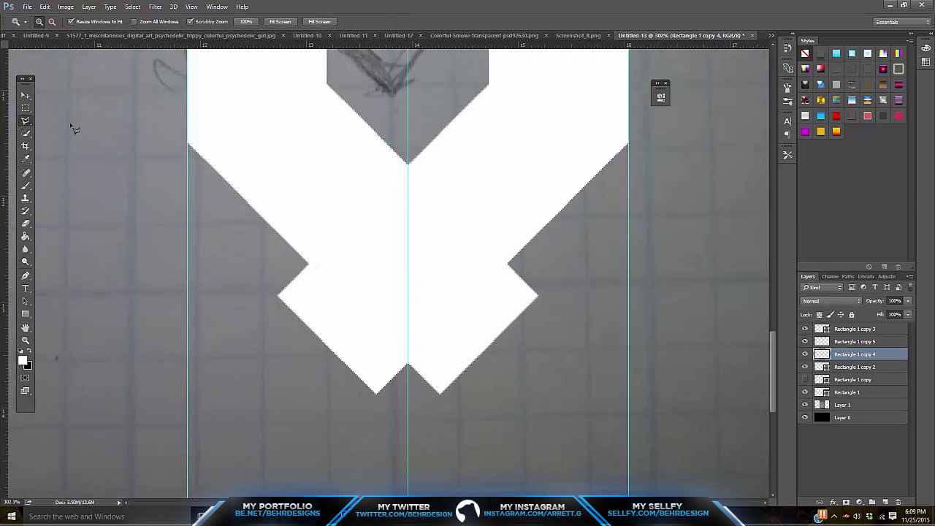
pyautogui.click(188, 144)
pyautogui.click(308, 263)
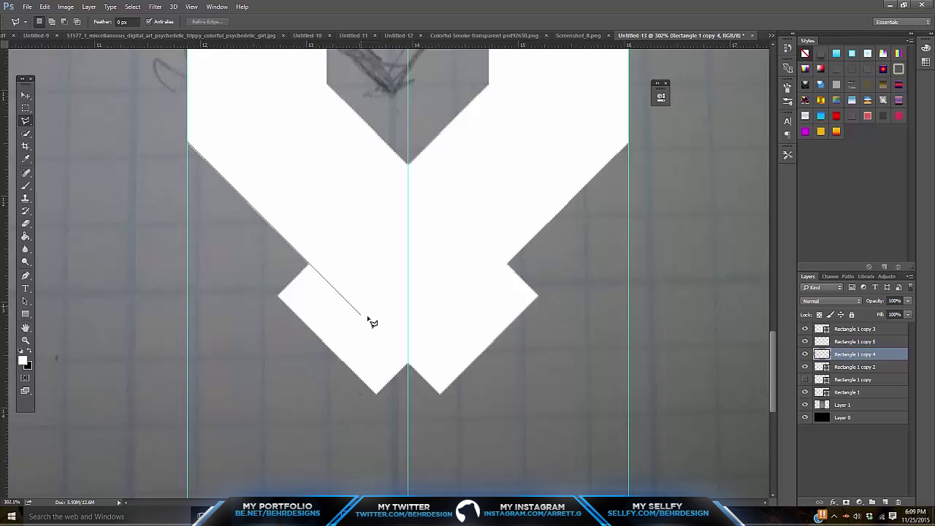
pyautogui.click(501, 467)
pyautogui.doubleClick(190, 328)
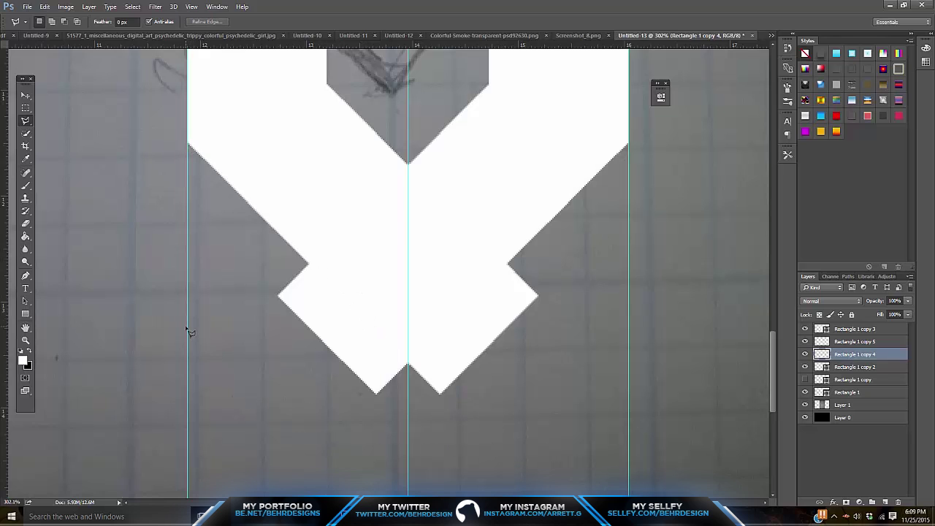
pyautogui.press('Delete')
# Cut off the stub protruding at the tip's lower right on Rectangle 1 copy 5 with a polygonal selection, then deselect.
pyautogui.click(806, 341)
pyautogui.click(806, 341)
pyautogui.click(848, 341)
pyautogui.click(635, 149)
pyautogui.click(355, 422)
pyautogui.doubleClick(684, 293)
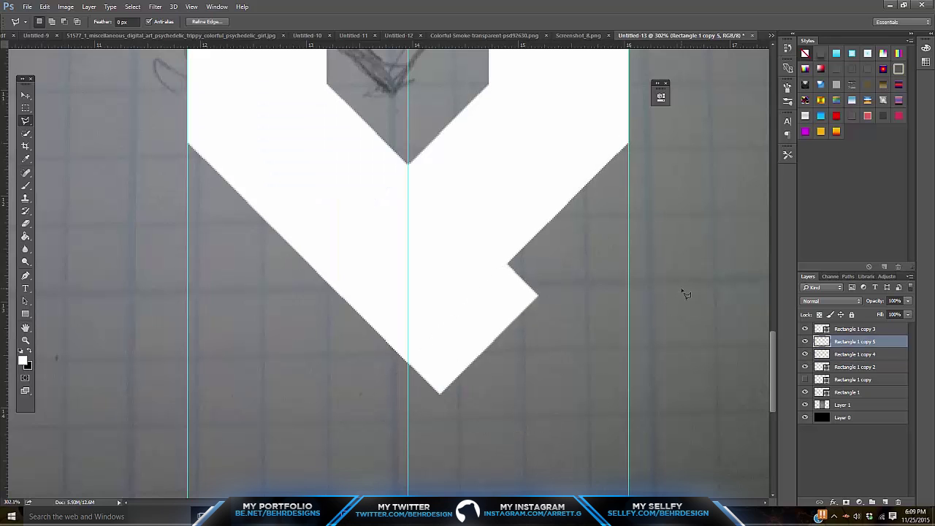
pyautogui.press('Delete')
pyautogui.hotkey('ctrl', 'd')
# Hide the sketch layer (Layer 1) and the guides to leave only the white pencil shape on black.
pyautogui.click(26, 340)
pyautogui.moveTo(340, 251); pyautogui.dragTo(406, 288)
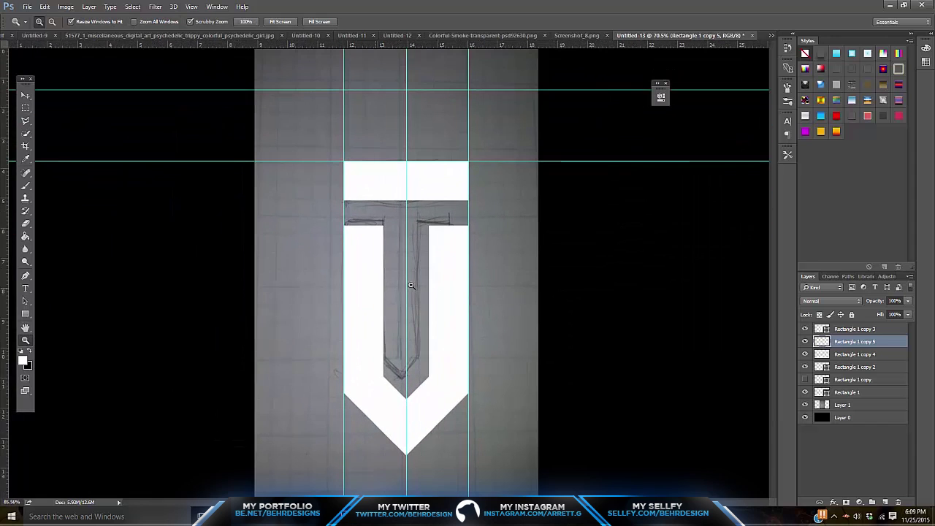
pyautogui.click(805, 405)
pyautogui.moveTo(470, 329)
pyautogui.mouseDown()
pyautogui.moveTo(403, 324)
pyautogui.moveTo(413, 322)
pyautogui.mouseUp()
pyautogui.hotkey('ctrl', ';')
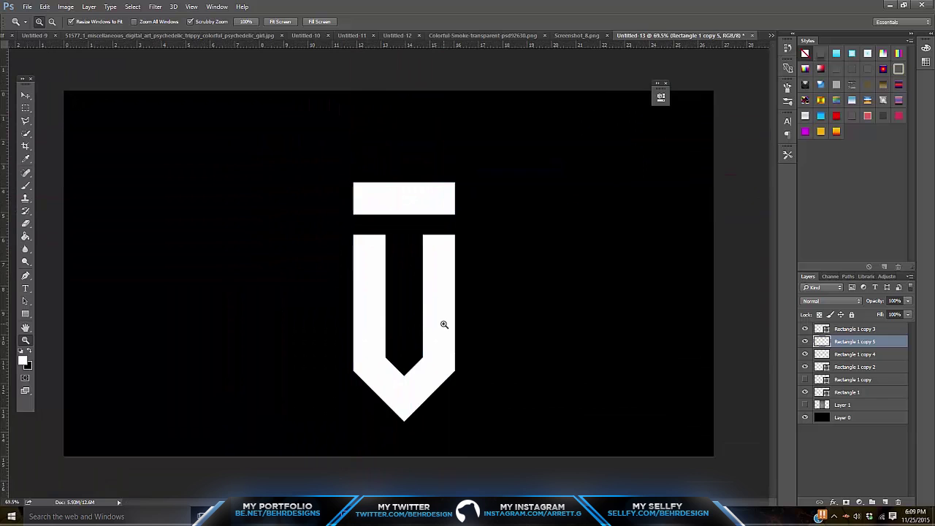
pyautogui.moveTo(439, 333); pyautogui.dragTo(358, 307)
# Merge all the rectangle layers, from Rectangle 1 up to Rectangle 1 copy 3, into one layer.
pyautogui.click(877, 392)
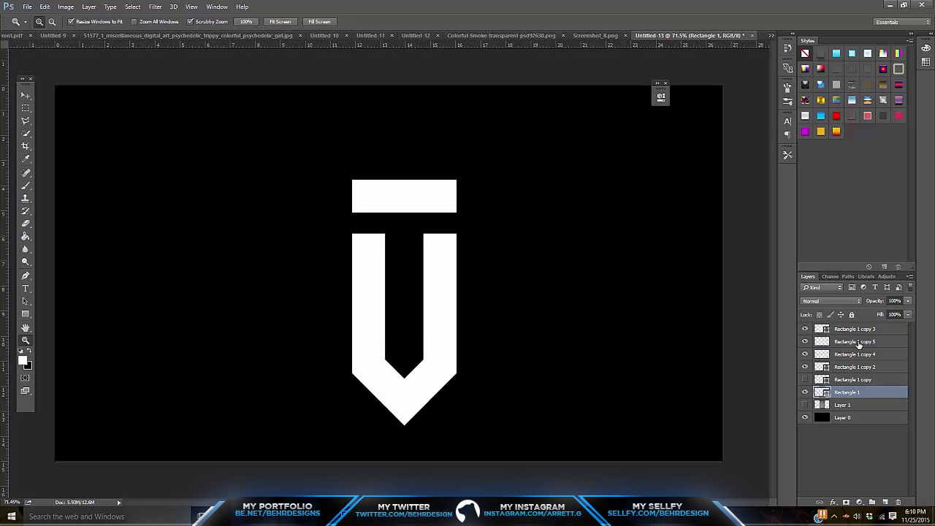
pyautogui.keyDown('shift'); pyautogui.click(860, 328); pyautogui.keyUp('shift')
pyautogui.rightClick(864, 330)
pyautogui.click(795, 355)
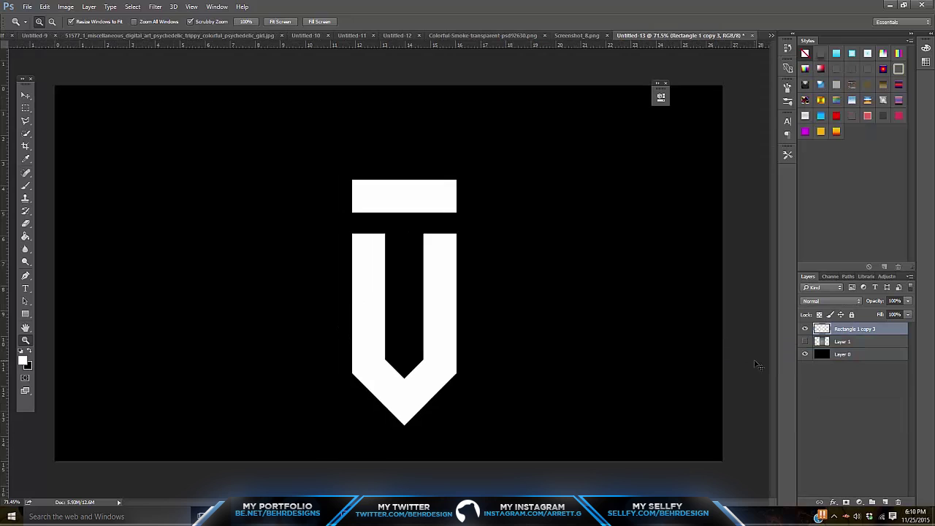
# Transform the merged pencil shape to about 93% width and 91.5% height.
pyautogui.hotkey('ctrl', 't')
pyautogui.moveTo(412, 427); pyautogui.dragTo(409, 404)
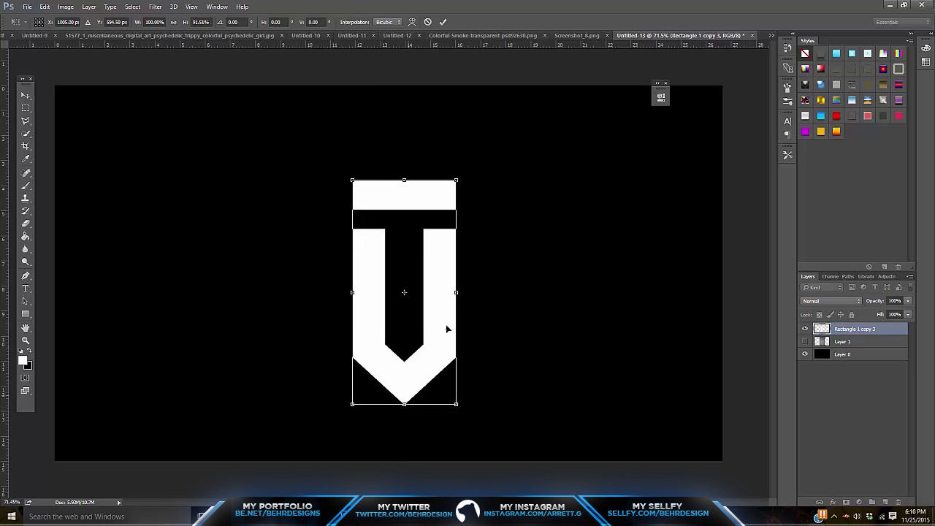
pyautogui.moveTo(458, 296); pyautogui.dragTo(452, 294)
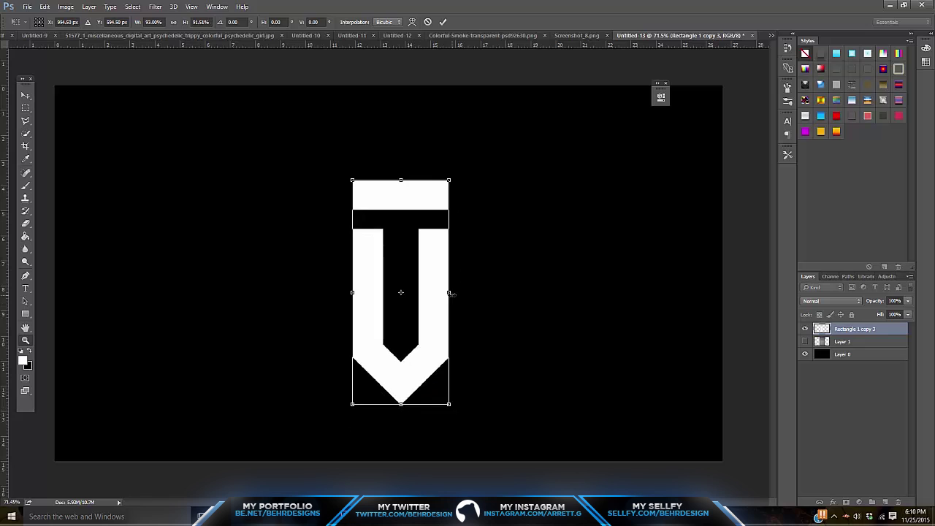
pyautogui.press('Return')
# Scale the pencil shape down proportionally and place a duplicate of it beside the original, level on its right.
pyautogui.press('z')
pyautogui.moveTo(428, 277); pyautogui.dragTo(184, 152)
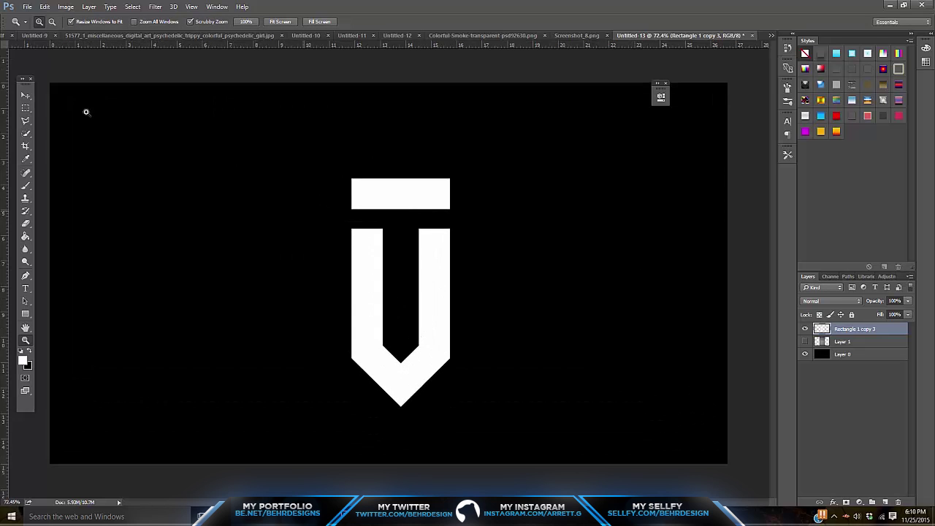
pyautogui.click(25, 95)
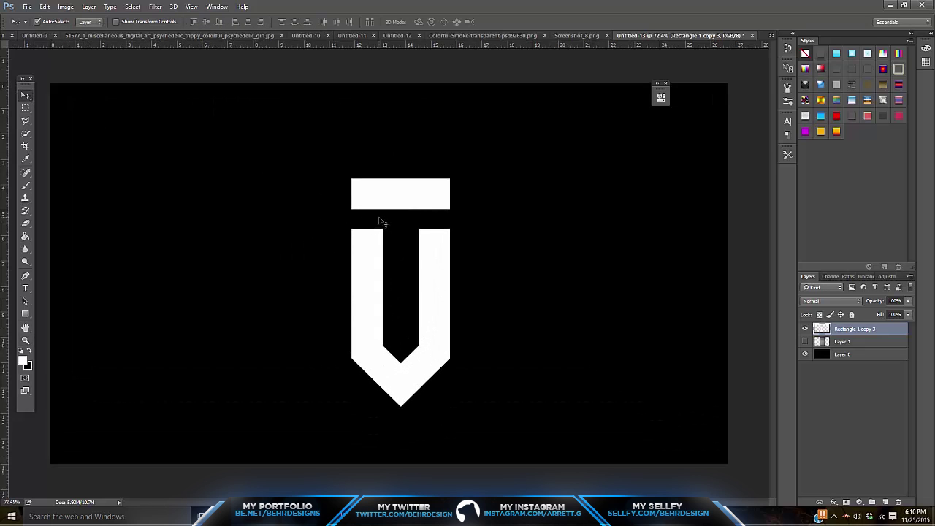
pyautogui.hotkey('ctrl', 't')
pyautogui.moveTo(439, 194); pyautogui.dragTo(427, 219)
pyautogui.moveTo(416, 269); pyautogui.dragTo(545, 269)
pyautogui.press('Return')
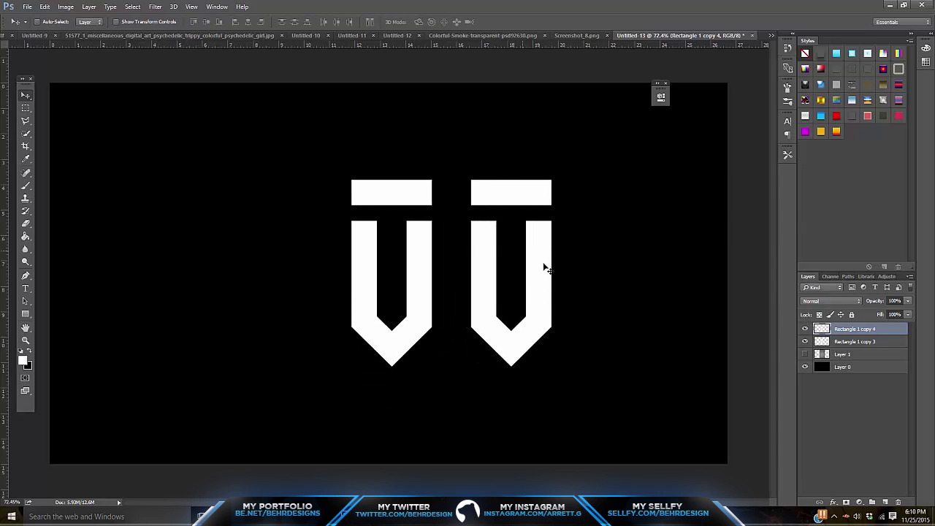
# Select both pencil shape layers and shift them left together toward the middle of the canvas.
pyautogui.keyDown('shift'); pyautogui.click(855, 342); pyautogui.keyUp('shift')
pyautogui.hotkey('shift', 'Left')
pyautogui.hotkey('shift', 'Left')
pyautogui.hotkey('shift', 'Left')
pyautogui.hotkey('shift', 'Left')
pyautogui.hotkey('shift', 'Left')
pyautogui.hotkey('shift', 'Left')
# Lower the fill of the Rectangle 1 copy 4 layer to 0%.
pyautogui.click(851, 329)
pyautogui.click(805, 329)
pyautogui.click(805, 329)
pyautogui.click(907, 314)
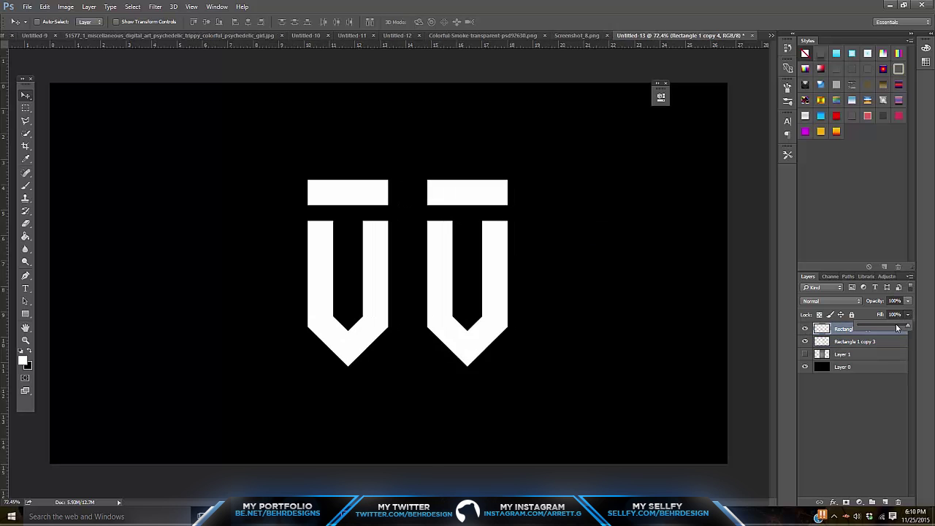
pyautogui.moveTo(906, 326); pyautogui.dragTo(854, 328)
# Add an 8 px Stroke layer style to Rectangle 1 copy 4 with its position set to Inside.
pyautogui.rightClick(844, 333)
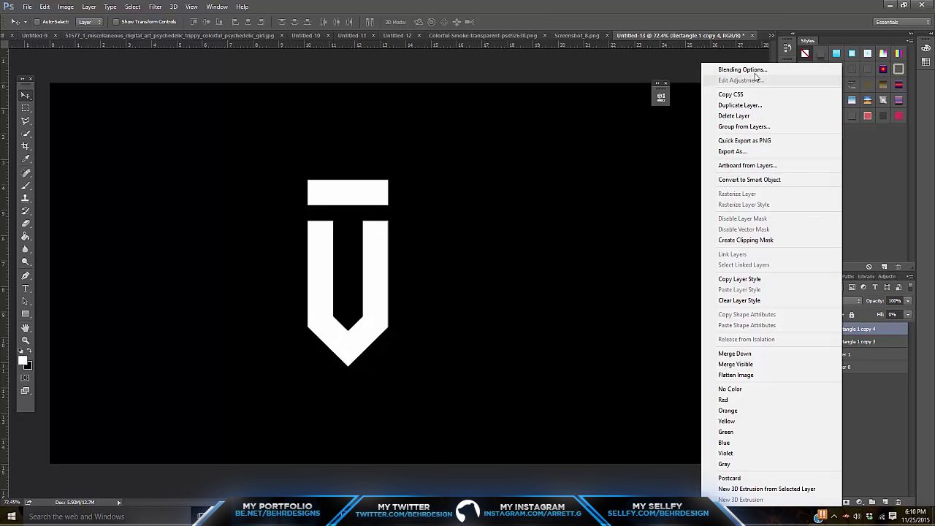
pyautogui.click(752, 71)
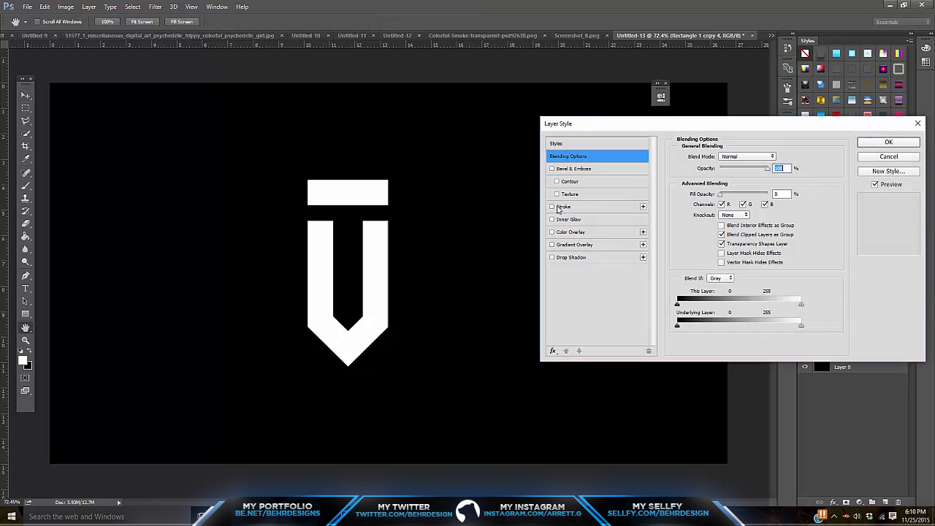
pyautogui.click(558, 209)
pyautogui.click(728, 171)
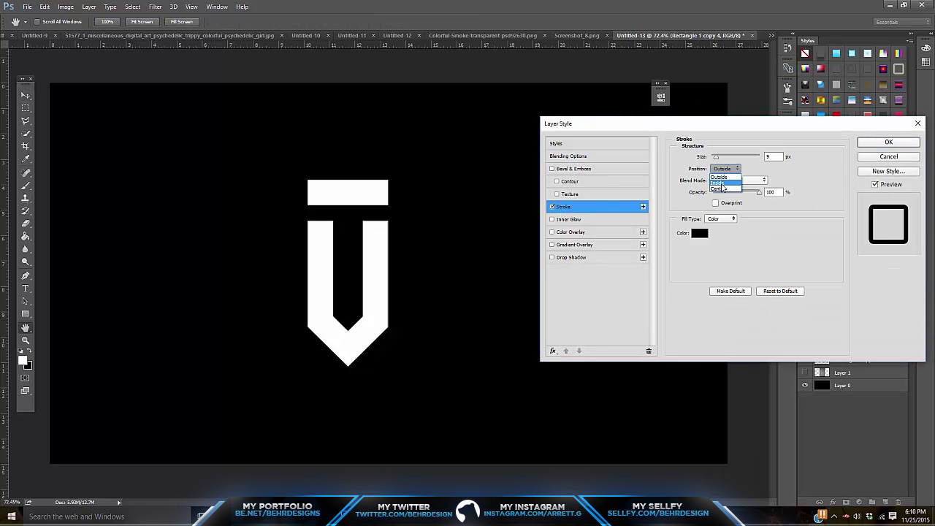
pyautogui.click(722, 183)
pyautogui.press('Return')
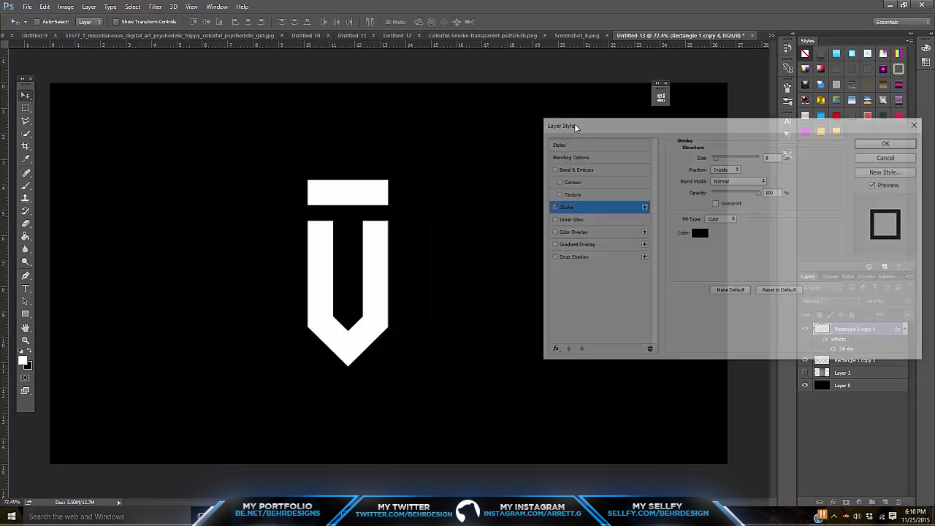
# Change the stroke of Rectangle 1 copy 4 to white and set its size to 10 px.
pyautogui.rightClick(848, 331)
pyautogui.click(735, 70)
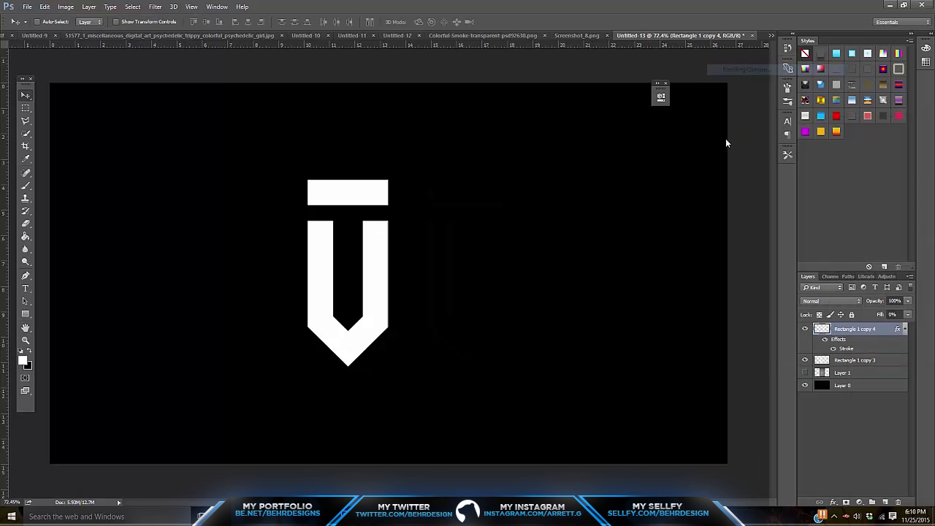
pyautogui.click(563, 206)
pyautogui.click(708, 246)
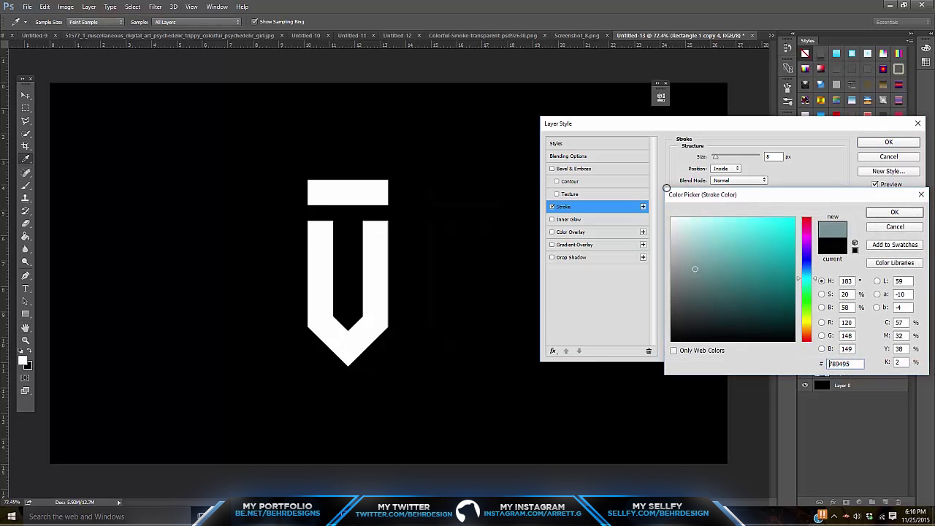
pyautogui.moveTo(695, 268); pyautogui.dragTo(589, 53)
pyautogui.click(895, 213)
pyautogui.moveTo(715, 157)
pyautogui.mouseDown()
pyautogui.moveTo(731, 159)
pyautogui.moveTo(716, 161)
pyautogui.mouseUp()
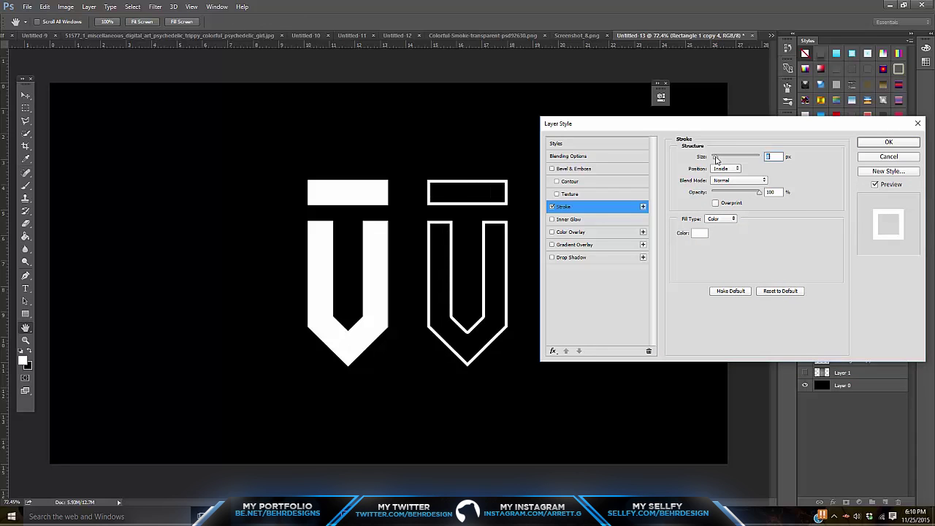
pyautogui.click(867, 143)
# Widen the gap between the solid and outlined shapes by moving the outlined copy right, and centre the pair on the canvas.
pyautogui.keyDown('ctrl'); pyautogui.click(859, 360); pyautogui.keyUp('ctrl')
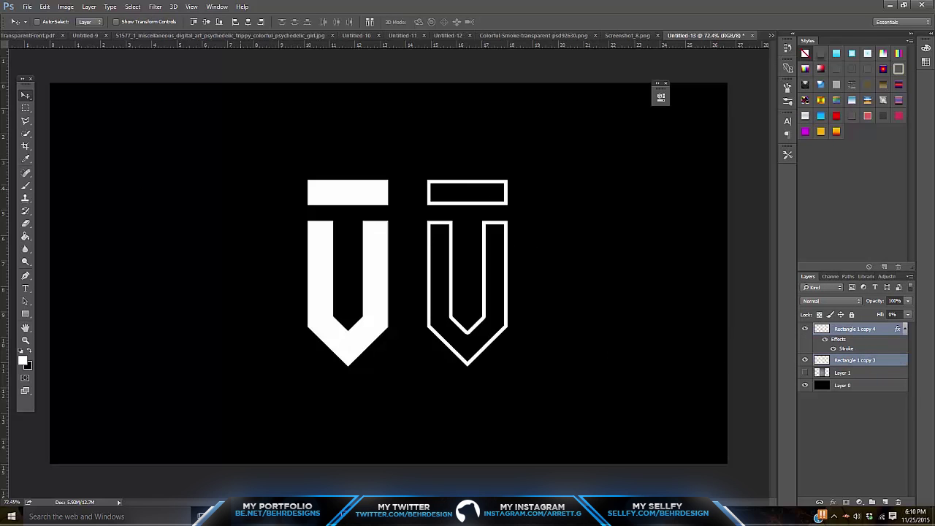
pyautogui.moveTo(416, 246); pyautogui.dragTo(397, 244)
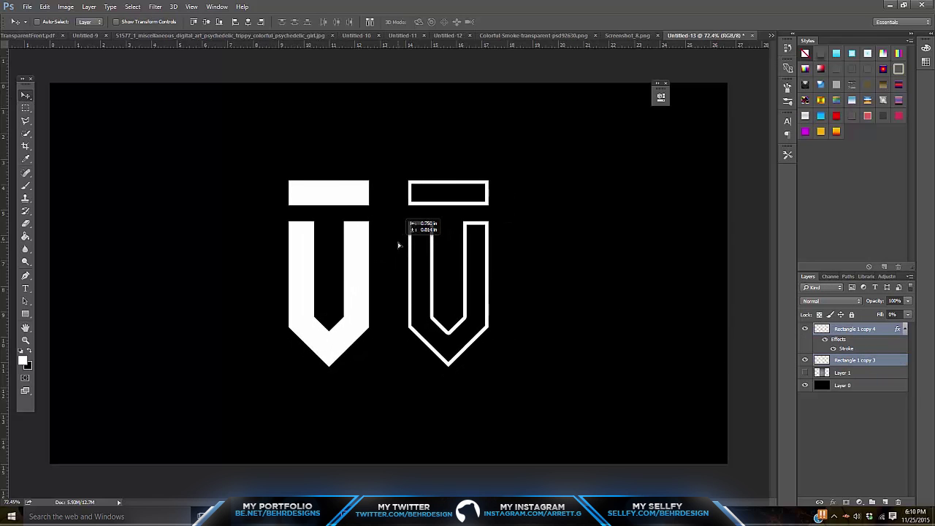
pyautogui.click(863, 348)
pyautogui.hotkey('shift', 'Right')
pyautogui.hotkey('shift', 'Right')
pyautogui.hotkey('shift', 'Right')
pyautogui.hotkey('shift', 'Right')
pyautogui.hotkey('shift', 'Right')
pyautogui.hotkey('shift', 'Right')
pyautogui.hotkey('shift', 'Right')
pyautogui.hotkey('shift', 'Right')
pyautogui.hotkey('shift', 'Right')
pyautogui.hotkey('shift', 'Right')
pyautogui.hotkey('shift', 'Right')
pyautogui.hotkey('shift', 'Right')
pyautogui.hotkey('shift', 'Right')
pyautogui.hotkey('shift', 'Right')
pyautogui.keyDown('ctrl'); pyautogui.click(813, 358); pyautogui.keyUp('ctrl')
pyautogui.moveTo(551, 219); pyautogui.dragTo(532, 219)
# Add a white text "X" and place it midway between the solid and outlined shapes.
pyautogui.press('t')
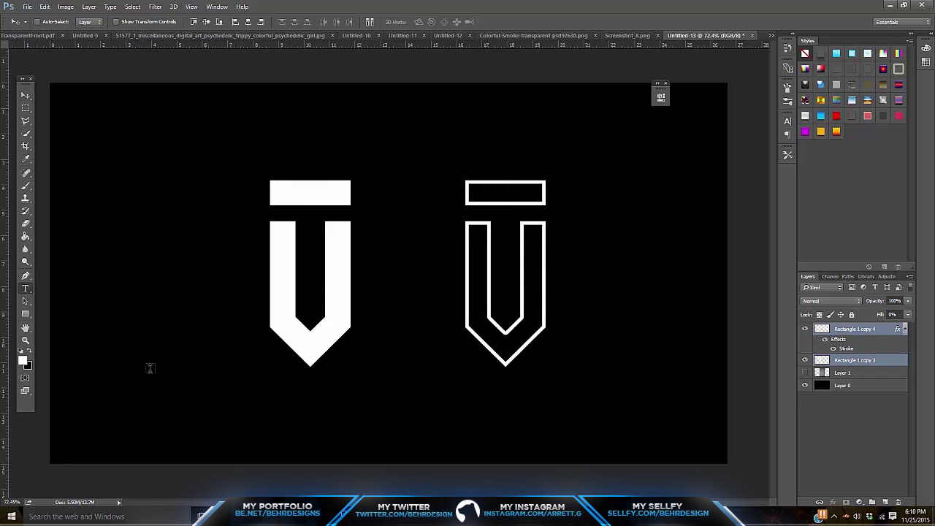
pyautogui.click(253, 446)
pyautogui.write('X')
pyautogui.hotkey('ctrl', 'a')
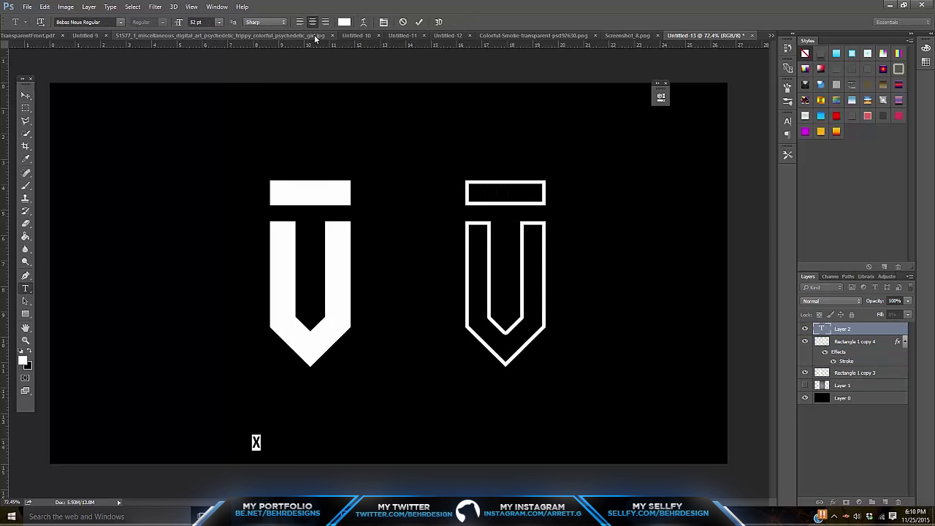
pyautogui.click(27, 95)
pyautogui.moveTo(287, 440); pyautogui.dragTo(441, 266)
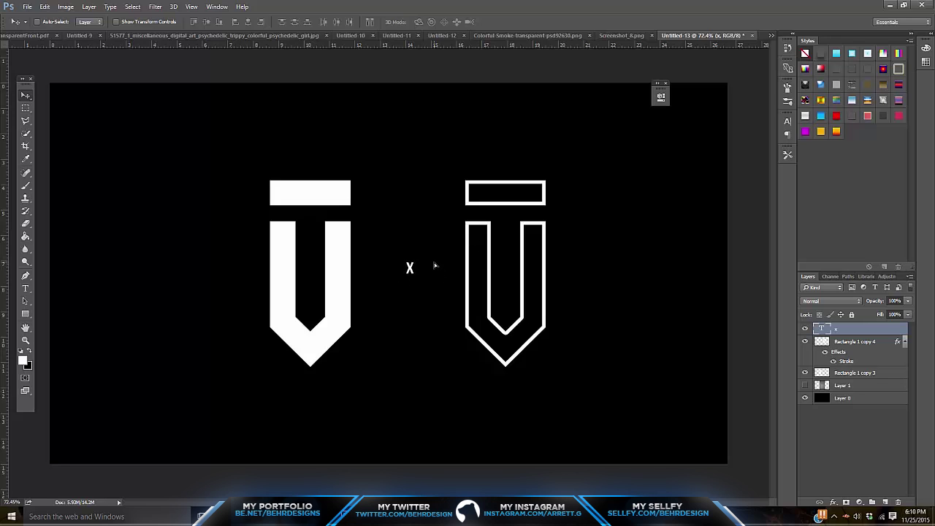
# Try the Outside stroke position on Rectangle 1 copy 4 and return it to Inside.
pyautogui.click(844, 350)
pyautogui.moveTo(494, 205); pyautogui.dragTo(499, 207)
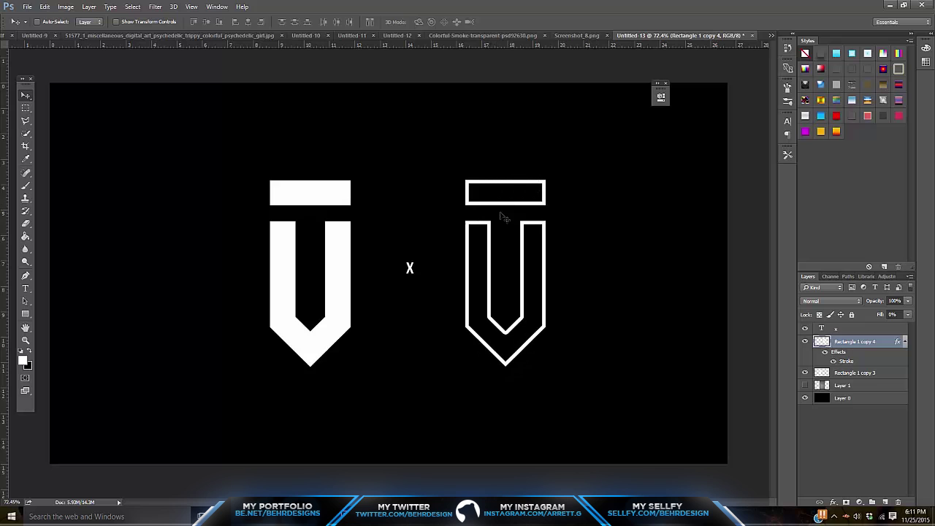
pyautogui.rightClick(868, 348)
pyautogui.click(762, 69)
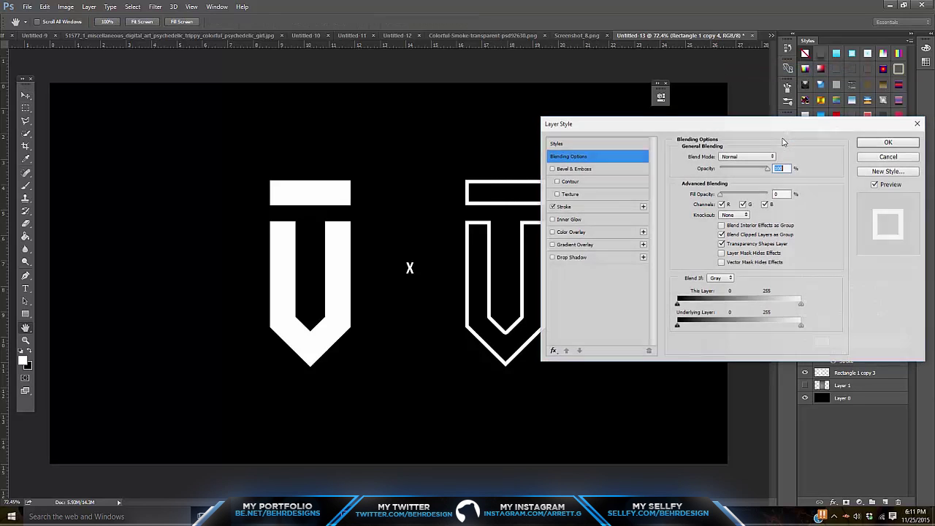
pyautogui.click(562, 207)
pyautogui.click(731, 169)
pyautogui.click(727, 177)
pyautogui.click(727, 169)
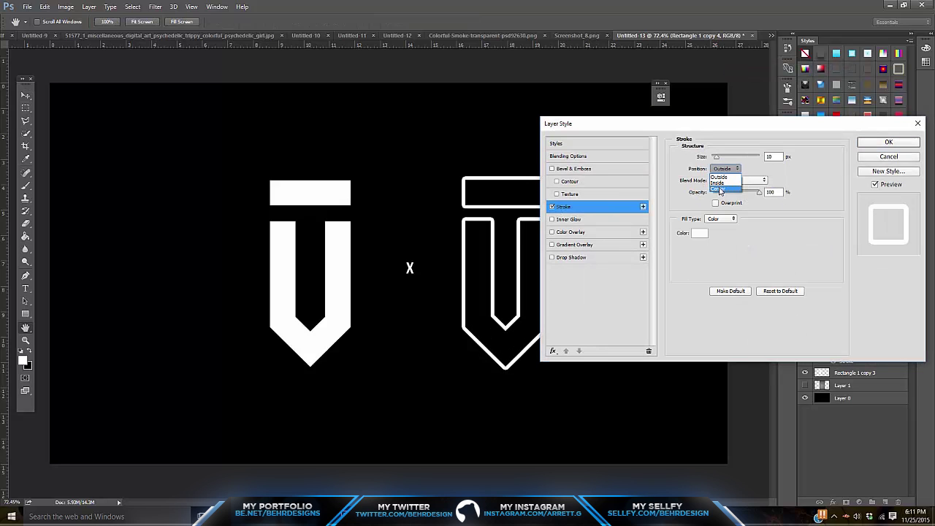
pyautogui.click(721, 186)
pyautogui.click(889, 141)
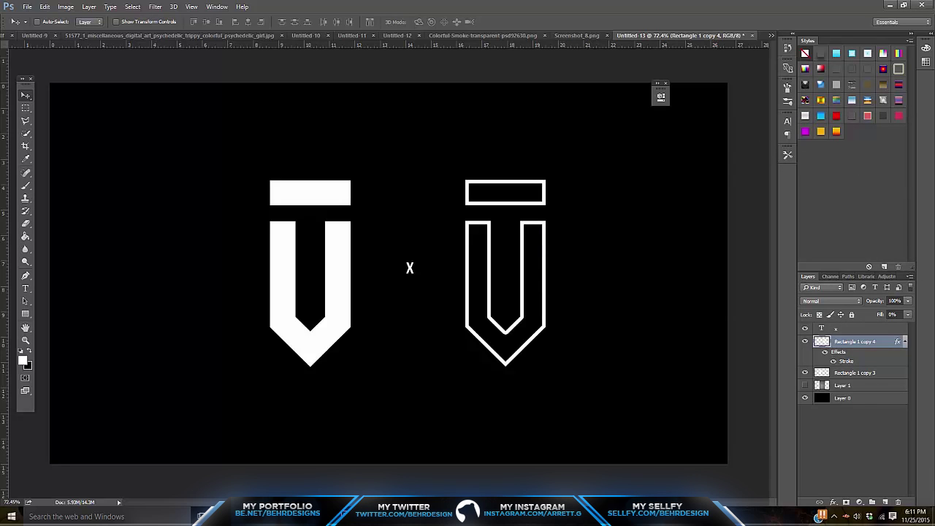
# Show the sketch layer (Layer 1) and move it right so the drawing sits beside the outlined shape.
pyautogui.click(806, 385)
pyautogui.click(844, 386)
pyautogui.moveTo(383, 266); pyautogui.dragTo(658, 256)
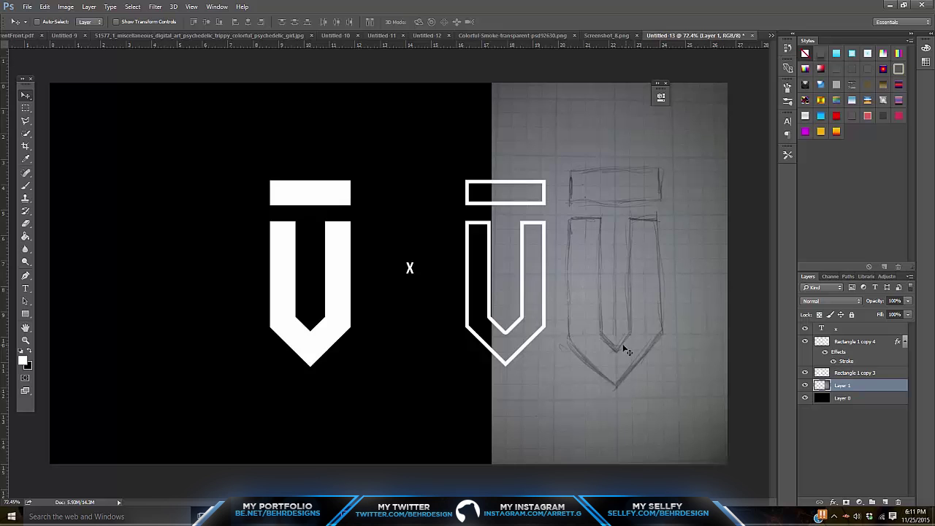
pyautogui.moveTo(624, 364); pyautogui.dragTo(646, 362)
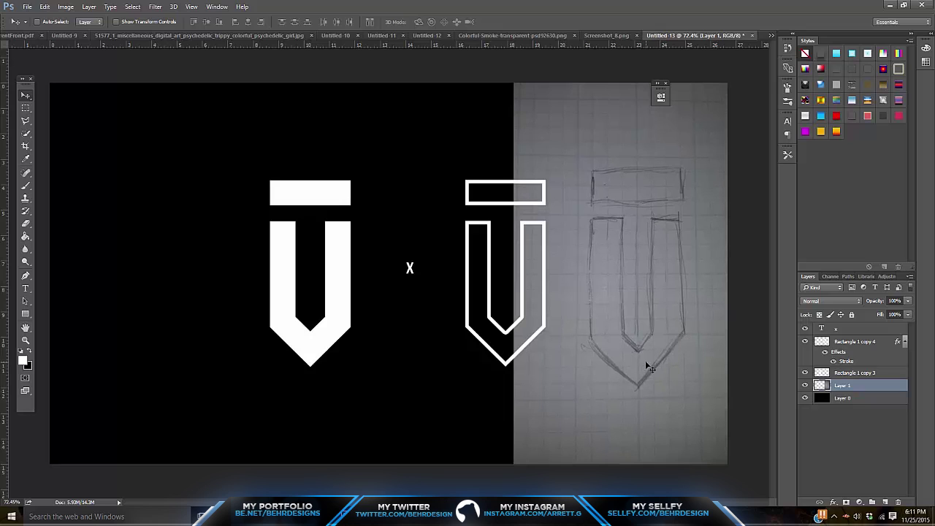